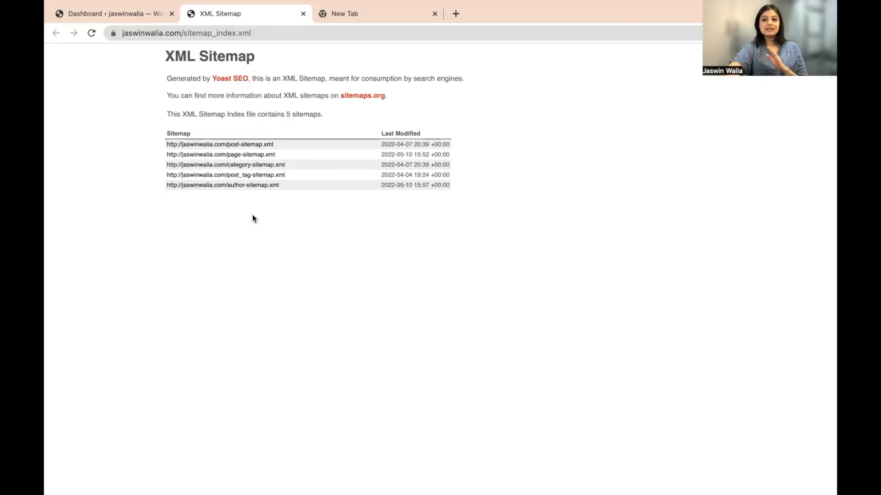
# In the new tab, search 'google search console' and open the Search Console about page
pyautogui.click(327, 18)
pyautogui.click(298, 33)
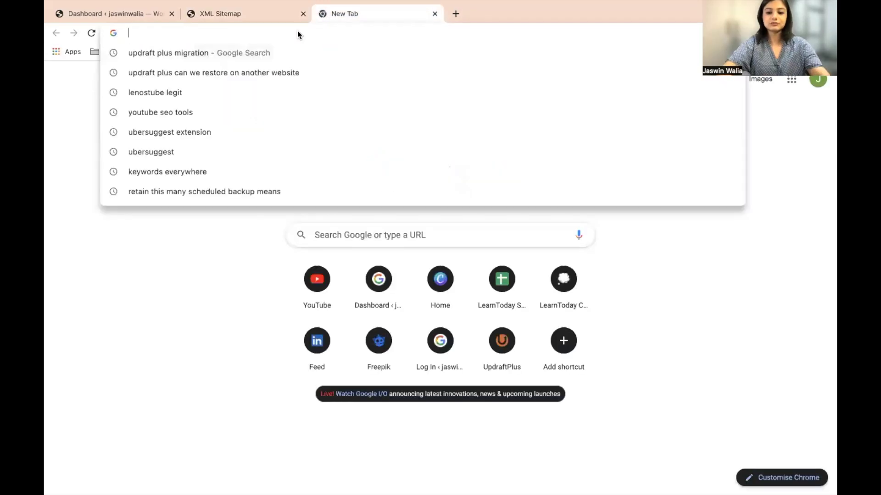
pyautogui.write('google search ')
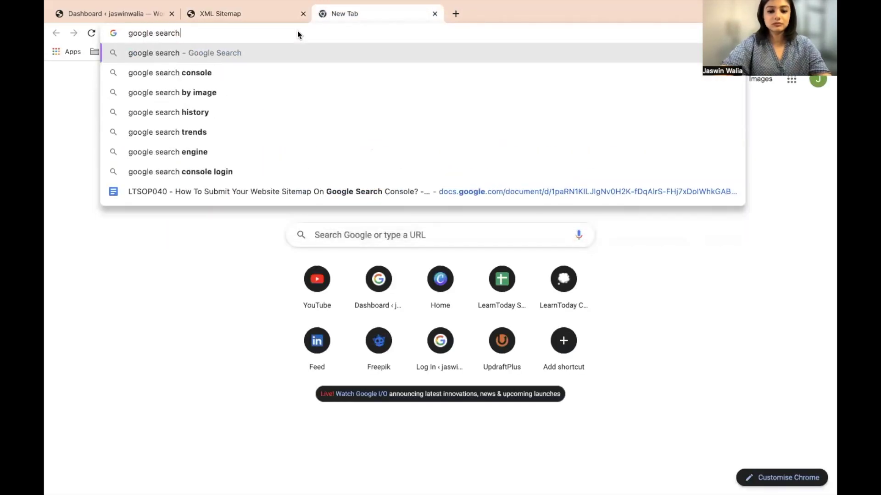
pyautogui.write('console')
pyautogui.press('Return')
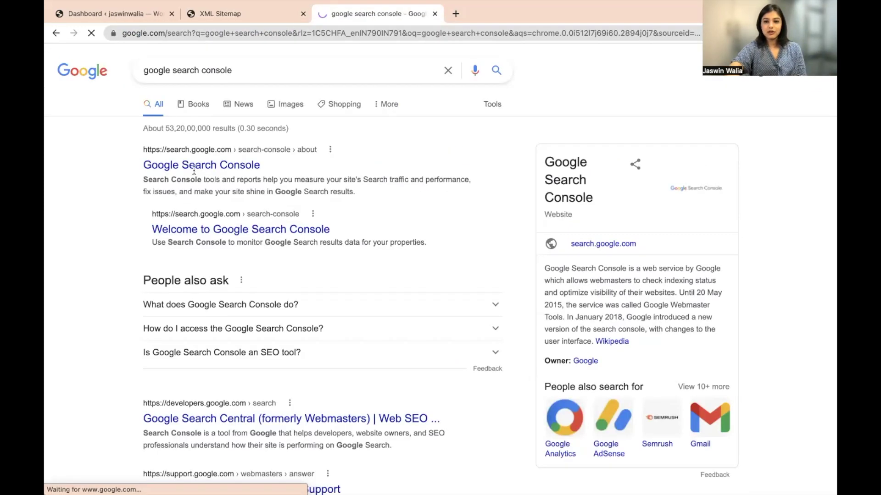
pyautogui.click(237, 169)
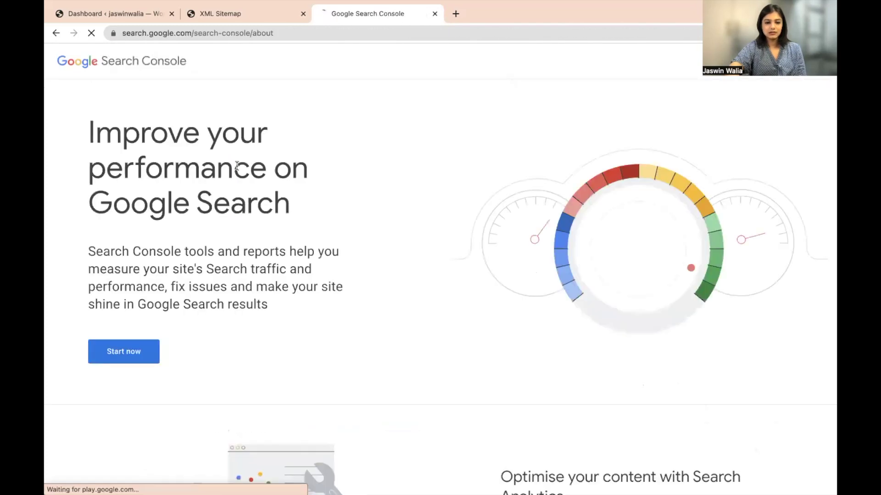
# Add jaswinwalia.com as a Domain property and copy its DNS TXT verification record
pyautogui.click(144, 350)
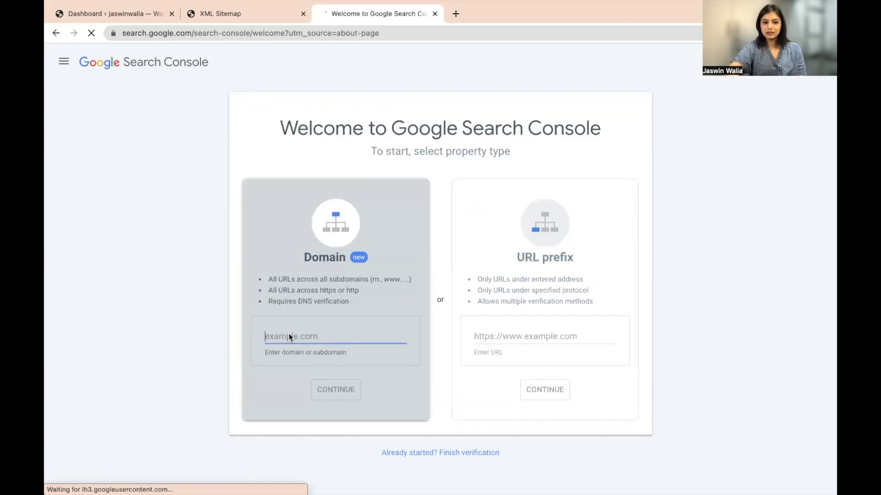
pyautogui.write('jaswin')
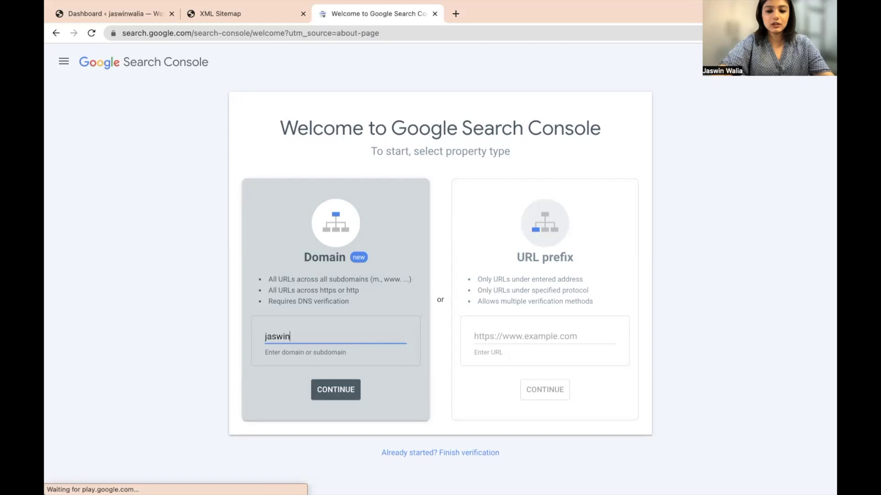
pyautogui.write('walia.com')
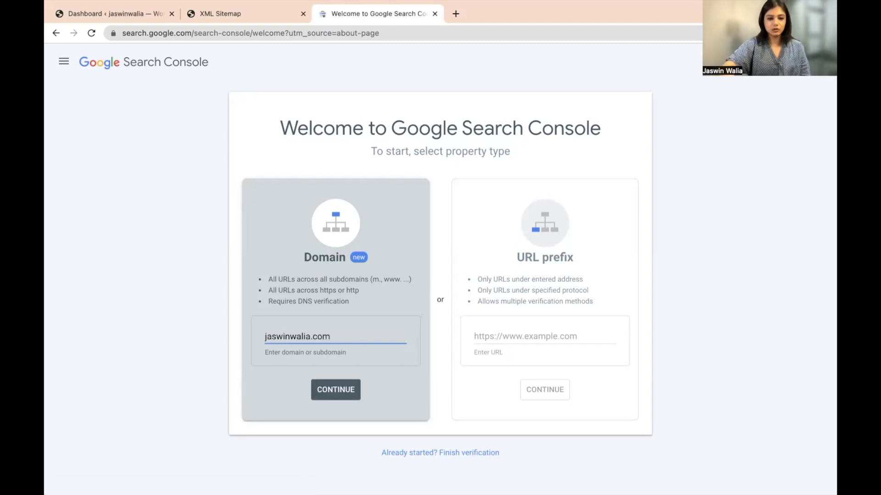
pyautogui.click(341, 387)
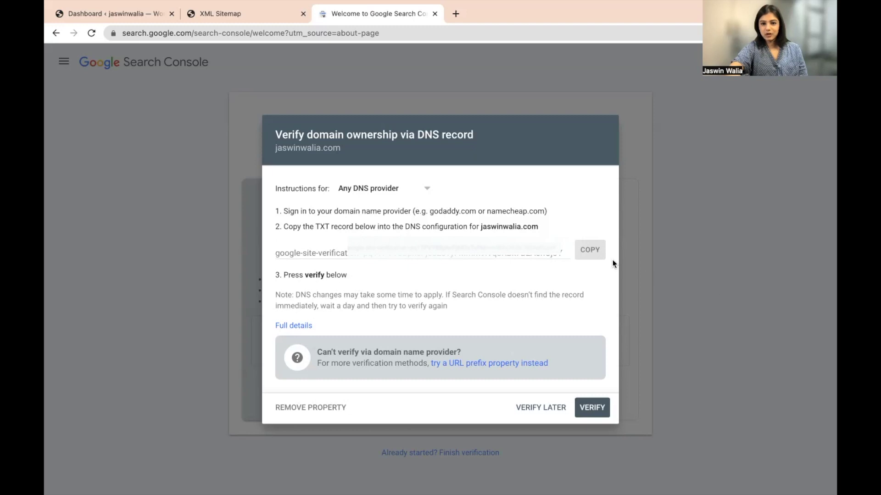
pyautogui.click(597, 254)
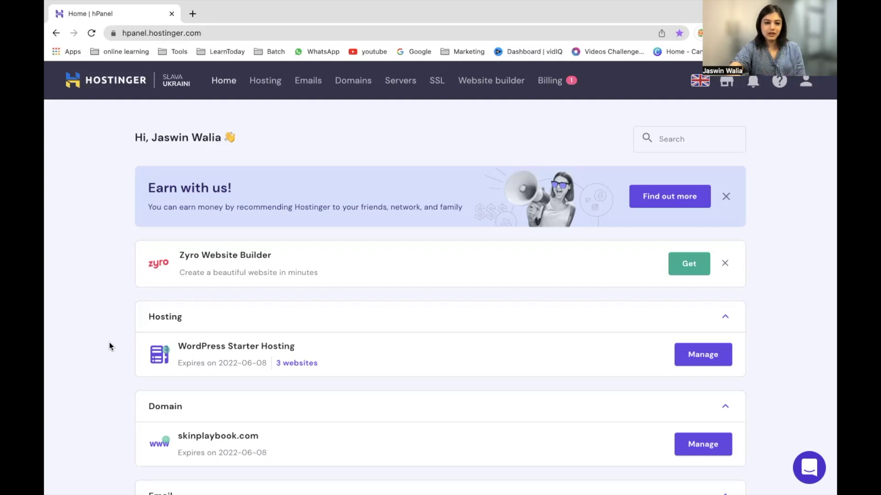
# Open the jaswinwalia.com hosting account from the Hosting websites list
pyautogui.scroll(-2, 110, 347)
pyautogui.scroll(-4, 110, 342)
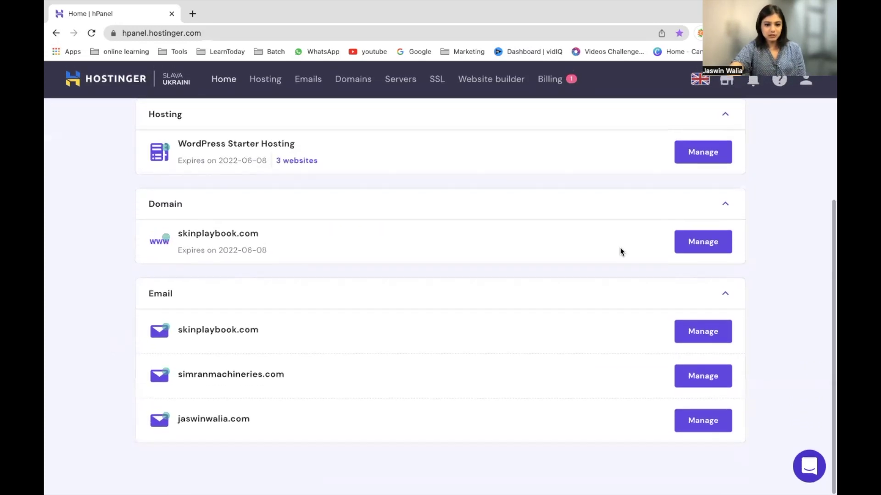
pyautogui.click(686, 430)
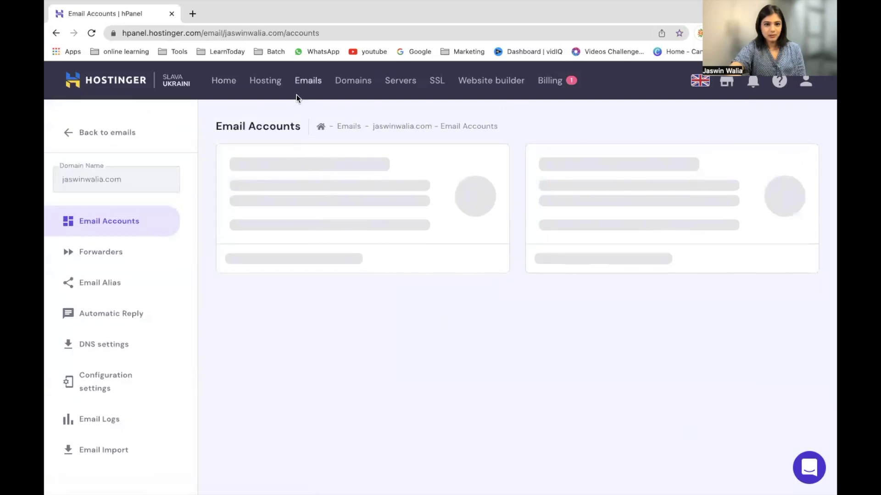
pyautogui.click(261, 82)
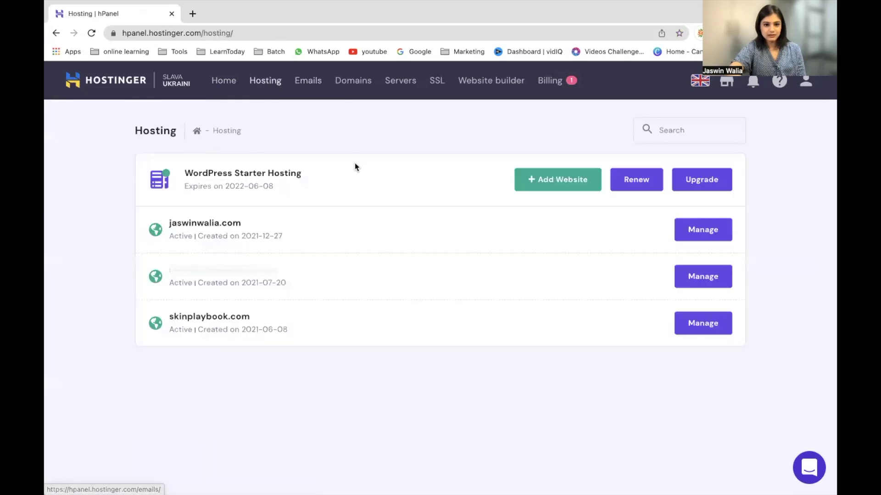
pyautogui.click(691, 231)
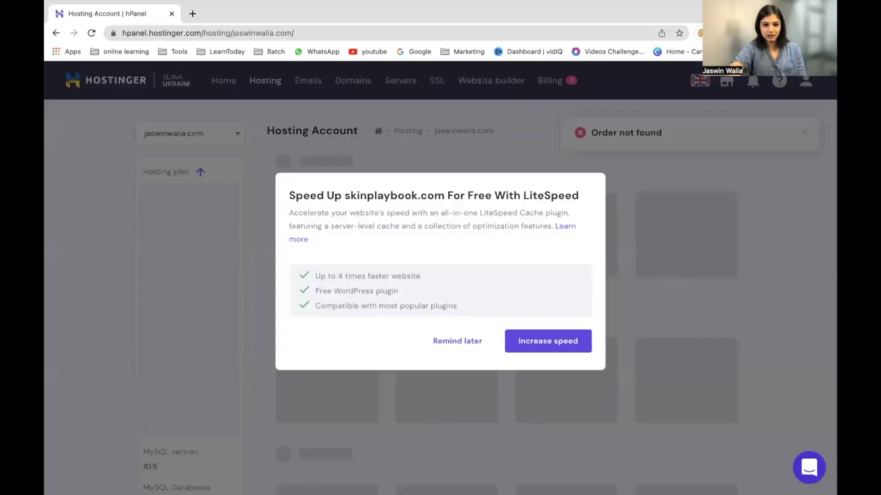
# Postpone the LiteSpeed speed-up offer with Remind me tomorrow
pyautogui.click(464, 344)
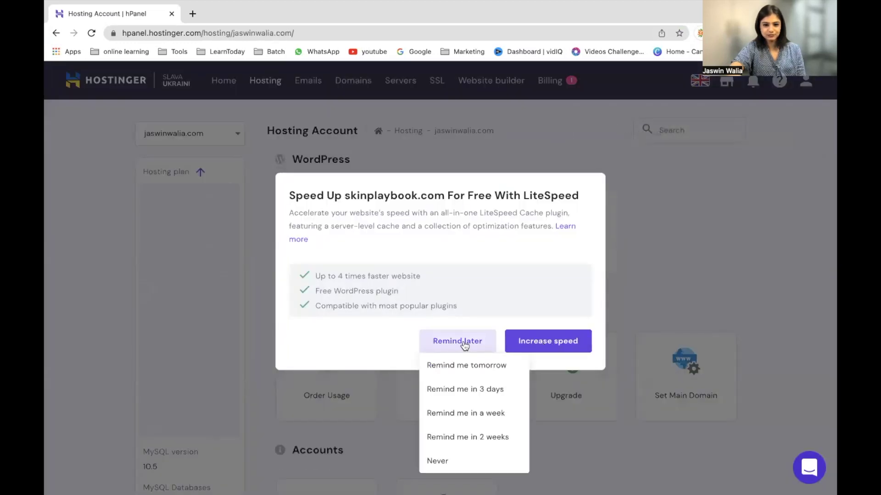
pyautogui.click(463, 365)
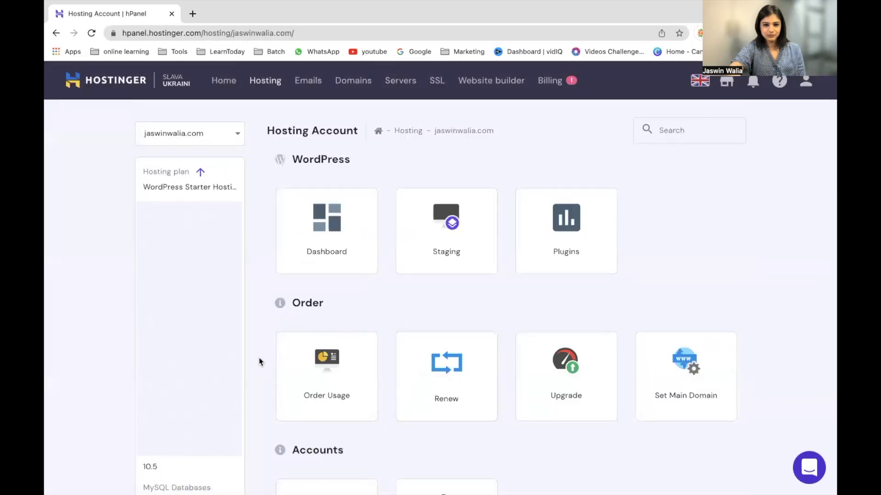
pyautogui.scroll(-3, 258, 357)
# Scroll the jaswinwalia.com hosting dashboard to the Advanced section showing DNS Zone Editor
pyautogui.scroll(3, 259, 356)
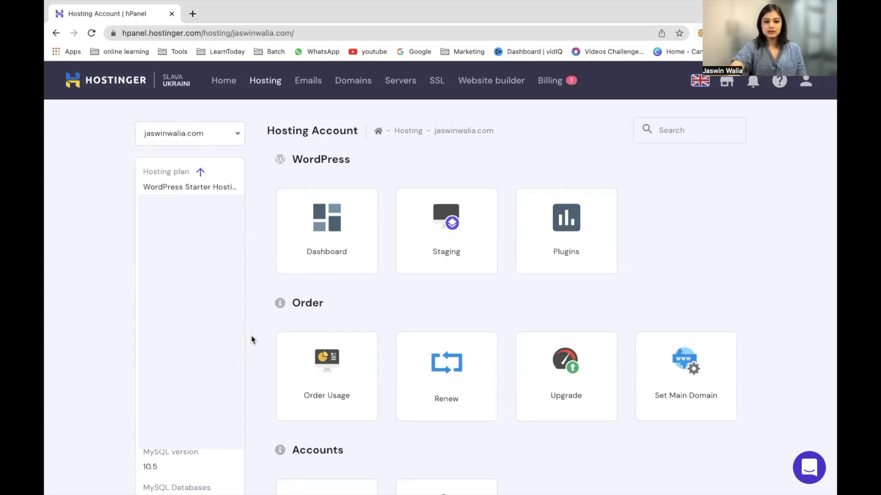
pyautogui.scroll(-9, 252, 339)
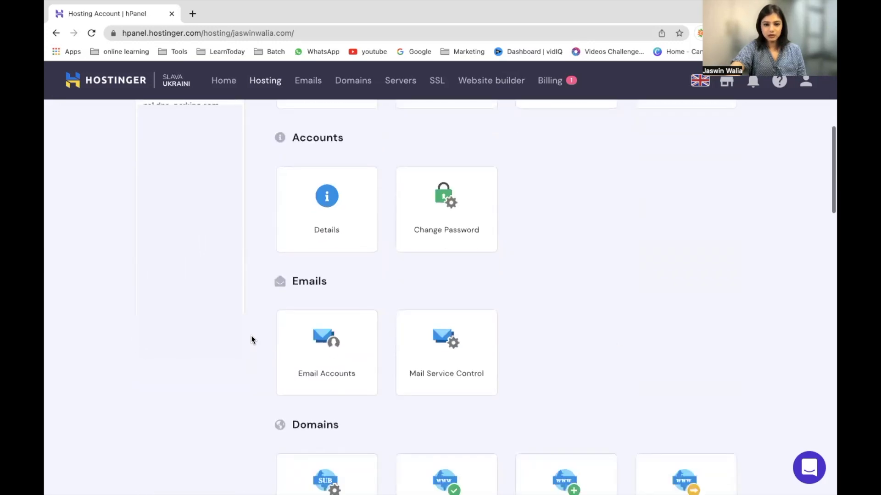
pyautogui.scroll(-7, 252, 339)
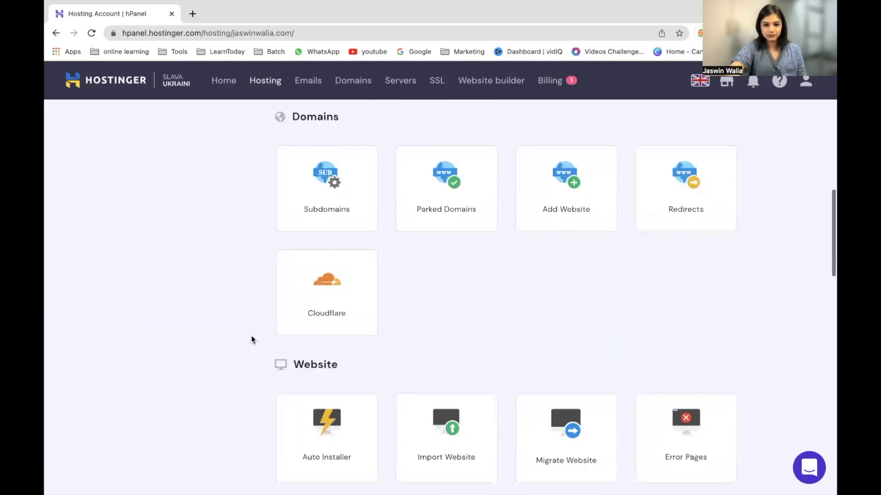
pyautogui.scroll(-14, 251, 339)
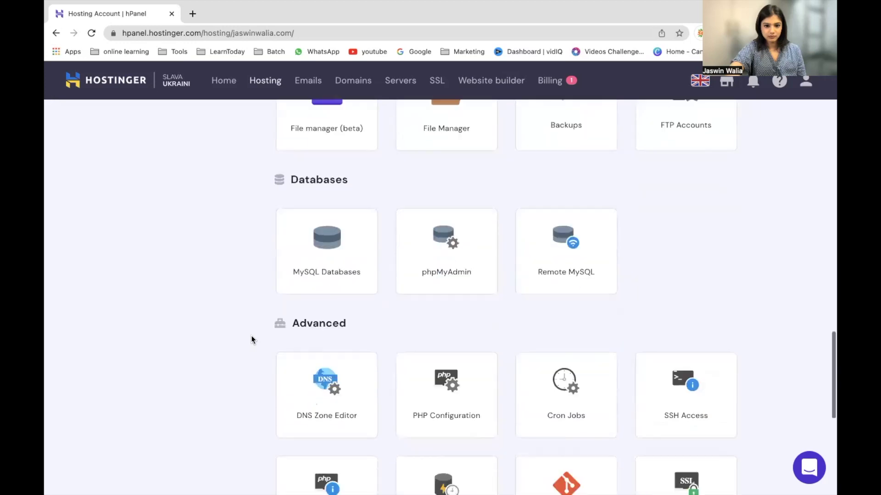
pyautogui.scroll(-3, 251, 339)
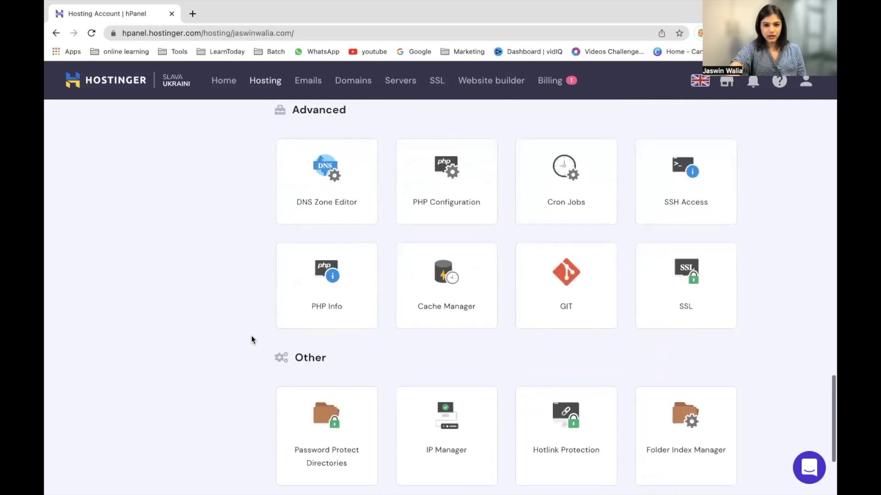
pyautogui.scroll(1, 252, 339)
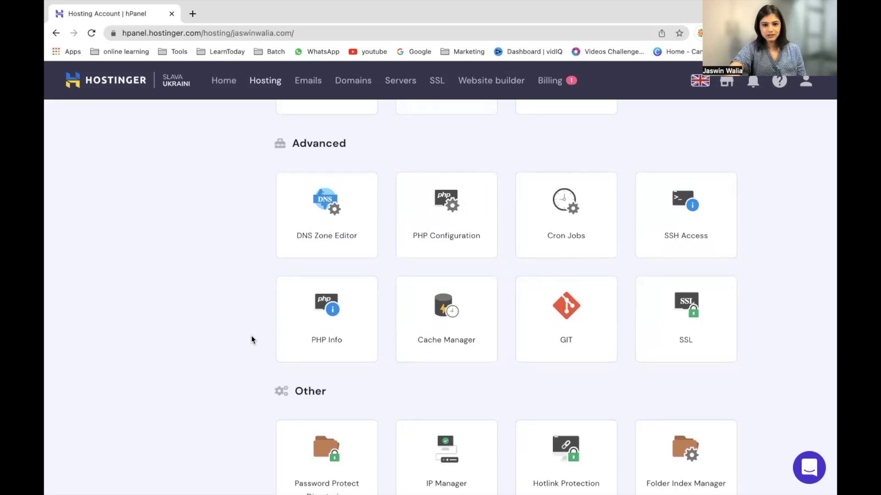
# In DNS Zone Editor, enter a TXT record named @ with Google's verification value
pyautogui.click(310, 247)
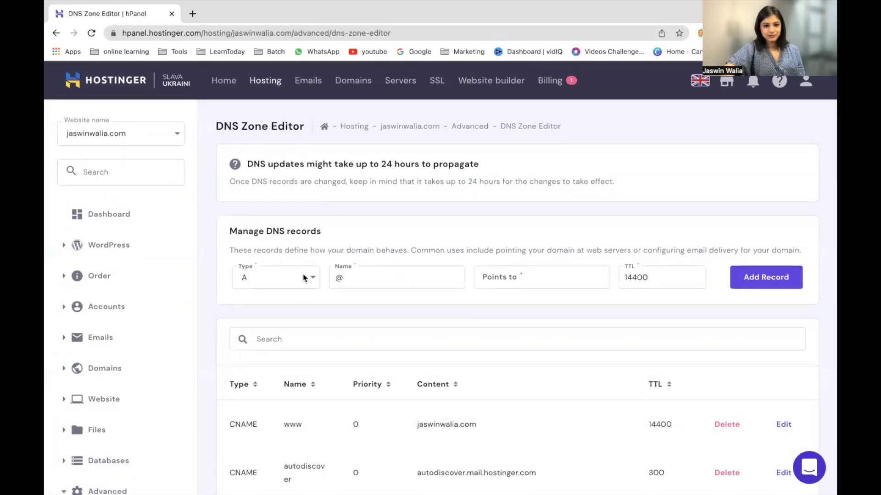
pyautogui.click(304, 278)
pyautogui.click(258, 448)
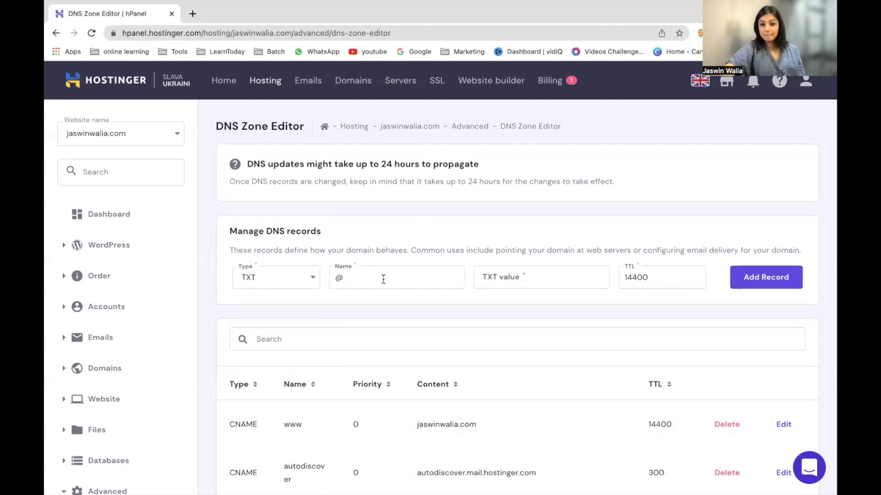
pyautogui.click(498, 277)
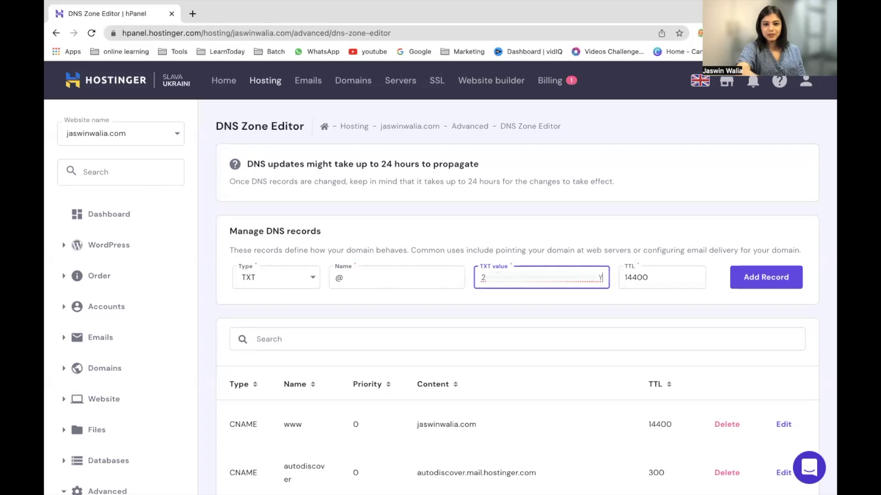
pyautogui.click(522, 302)
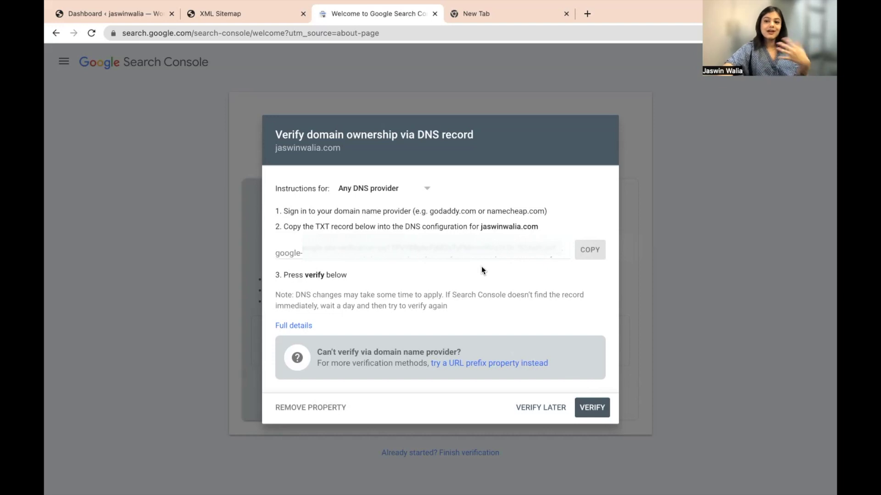
# Run VERIFY in the DNS record dialog until jaswinwalia.com ownership is auto-verified
pyautogui.click(594, 413)
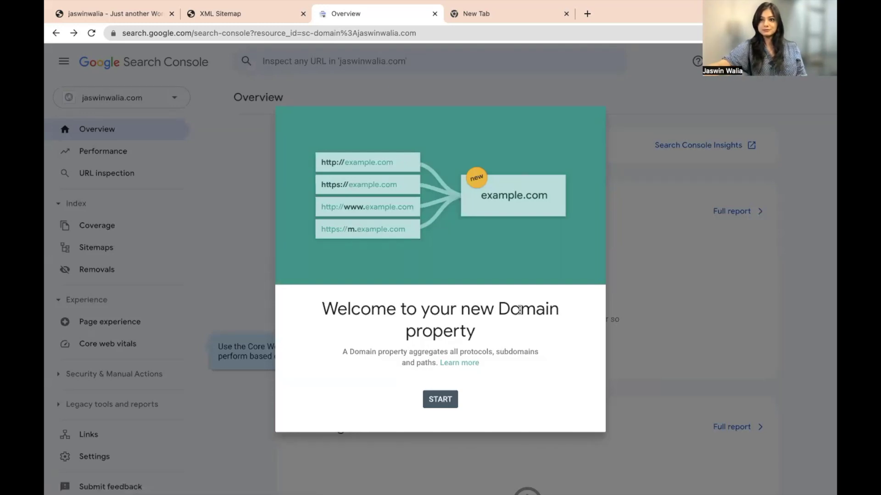
# Dismiss the property welcome and Overview tips, then open Sitemaps and close its welcome
pyautogui.click(446, 401)
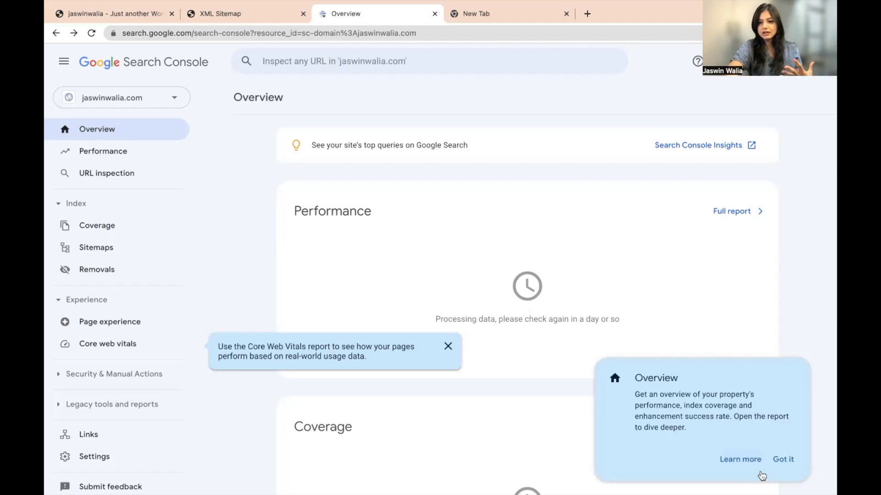
pyautogui.click(783, 460)
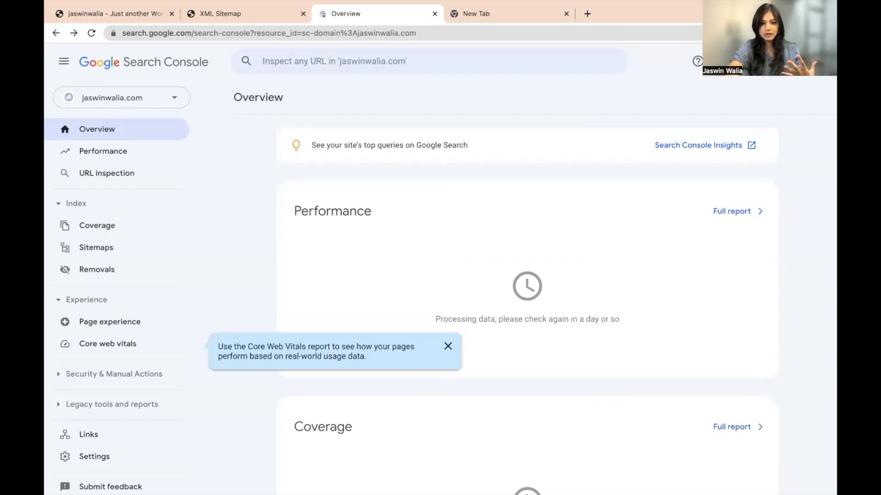
pyautogui.click(447, 347)
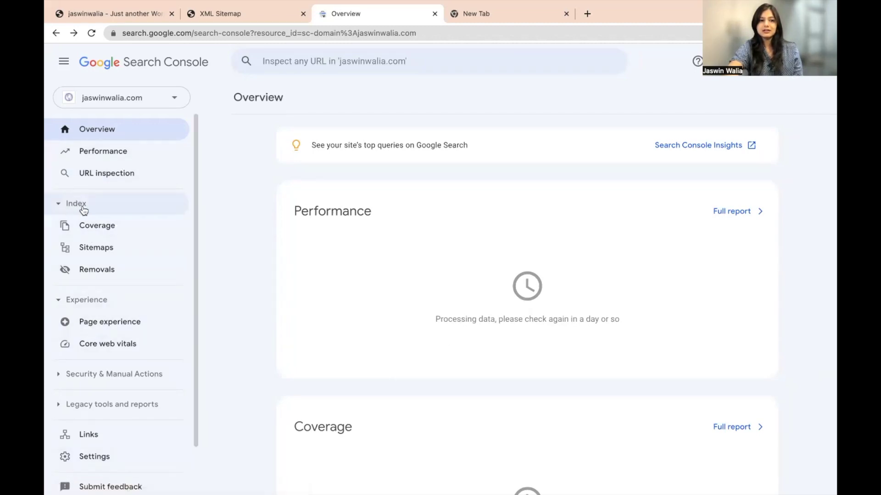
pyautogui.click(106, 255)
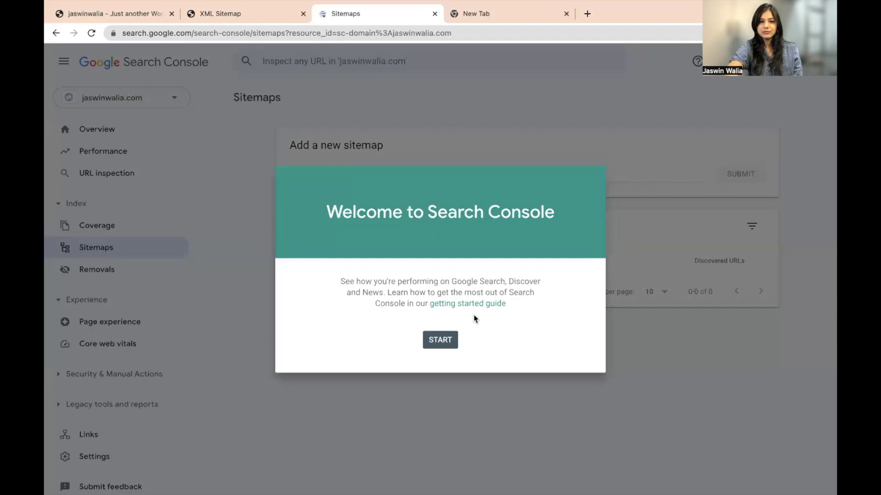
pyautogui.click(435, 341)
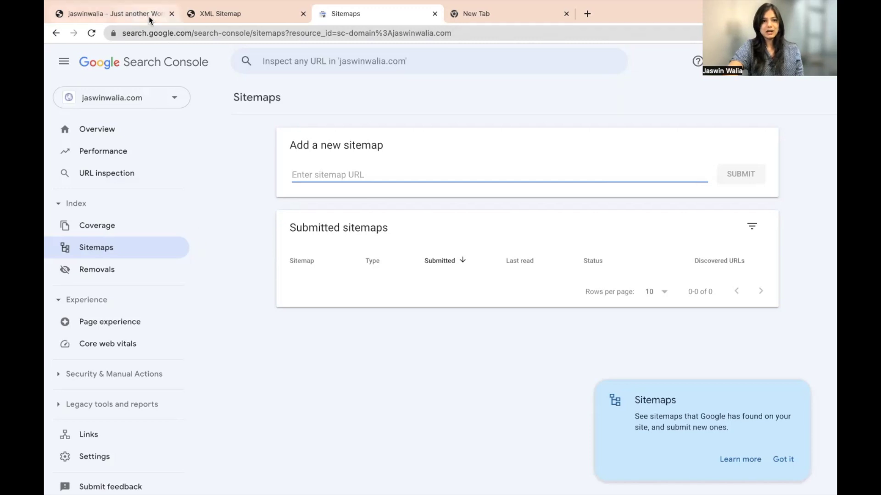
# On the XML Sitemap tab, select the full jaswinwalia.com sitemap_index.xml URL in the address bar
pyautogui.click(226, 15)
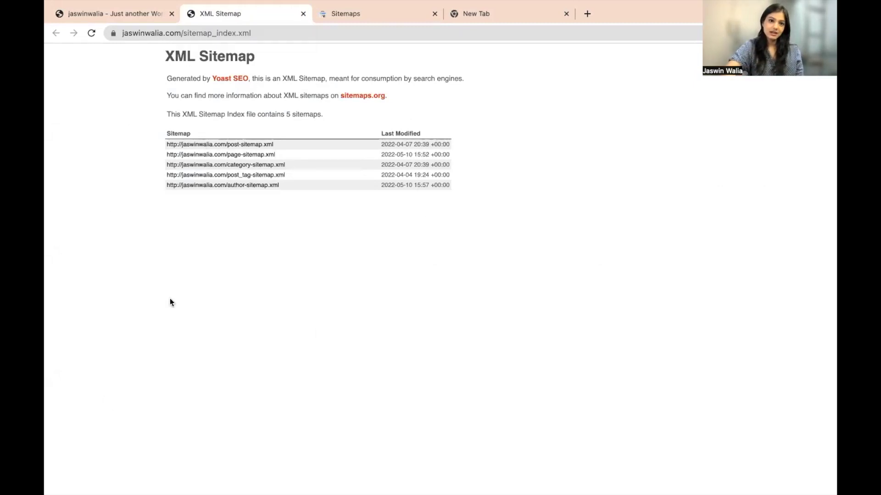
pyautogui.click(312, 28)
pyautogui.click(313, 28)
pyautogui.doubleClick(313, 28)
pyautogui.tripleClick(313, 29)
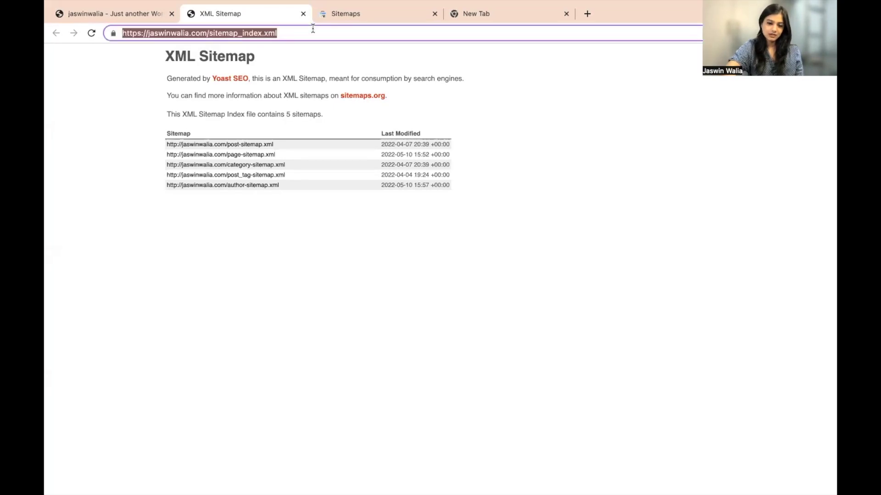
pyautogui.doubleClick(313, 28)
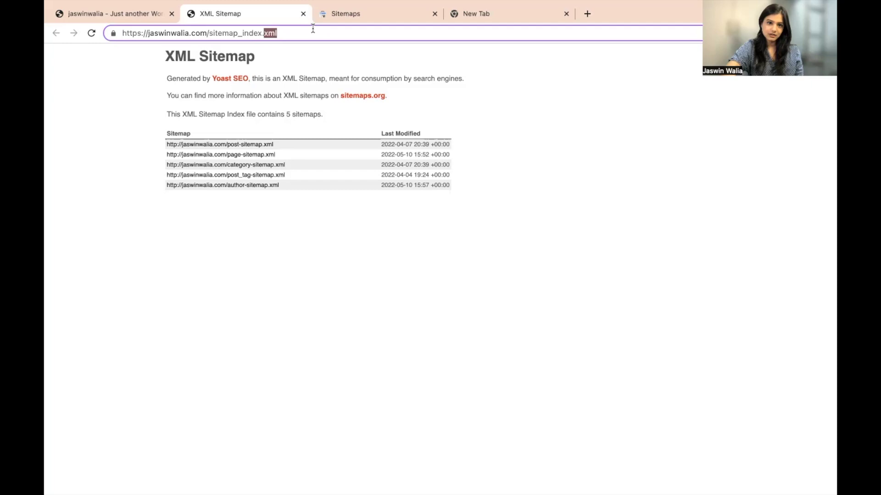
pyautogui.tripleClick(313, 29)
pyautogui.press('super+c')
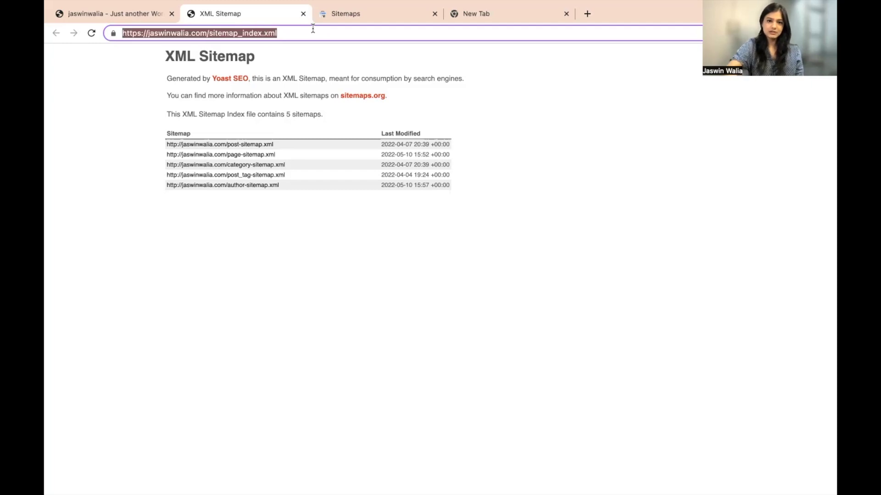
# Paste the sitemap_index.xml URL into the Sitemaps page, submit it, and close the success notice
pyautogui.moveTo(491, 2)
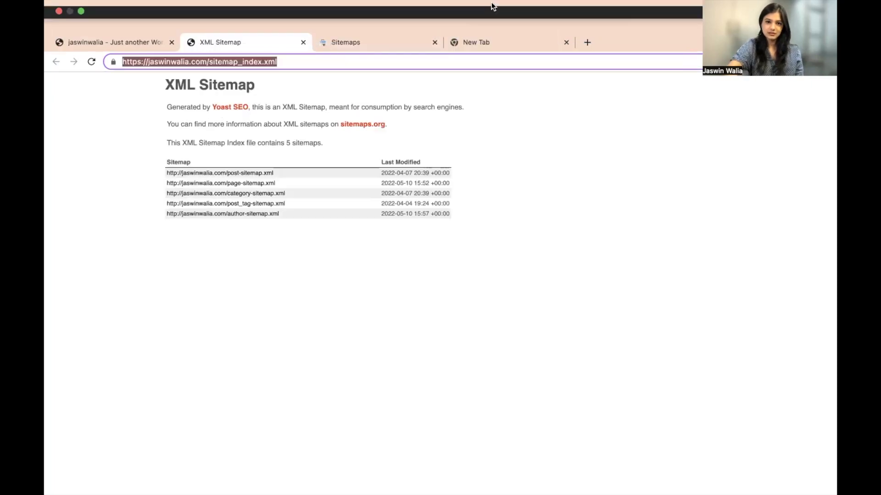
pyautogui.click(385, 42)
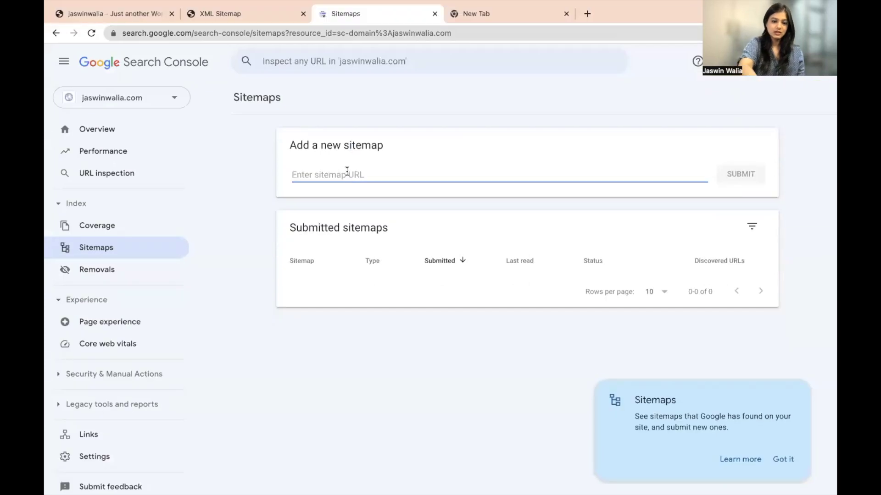
pyautogui.press('super+v')
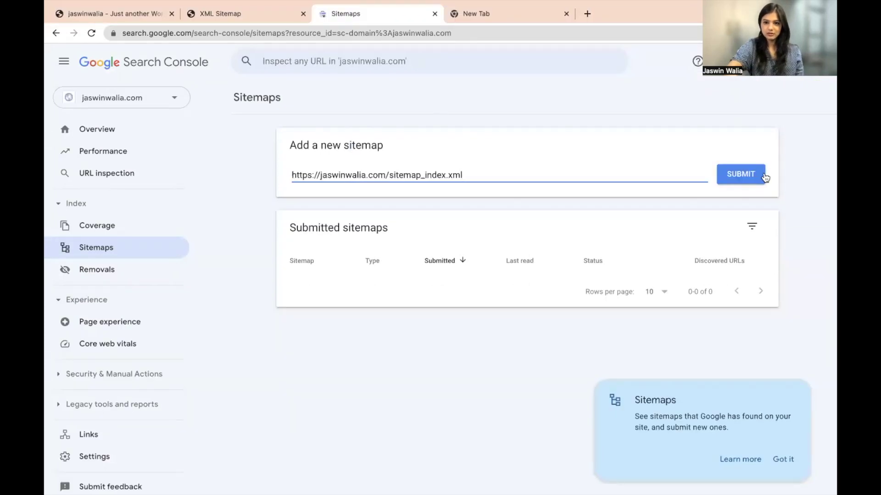
pyautogui.click(739, 175)
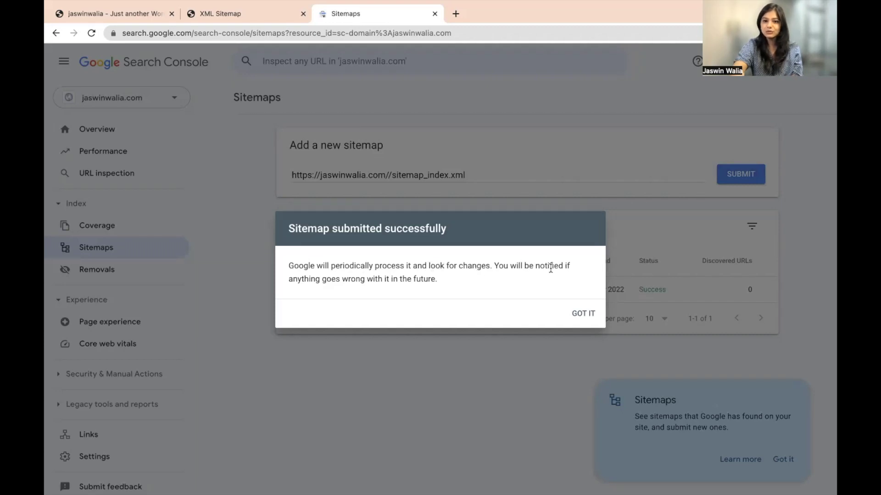
pyautogui.click(576, 314)
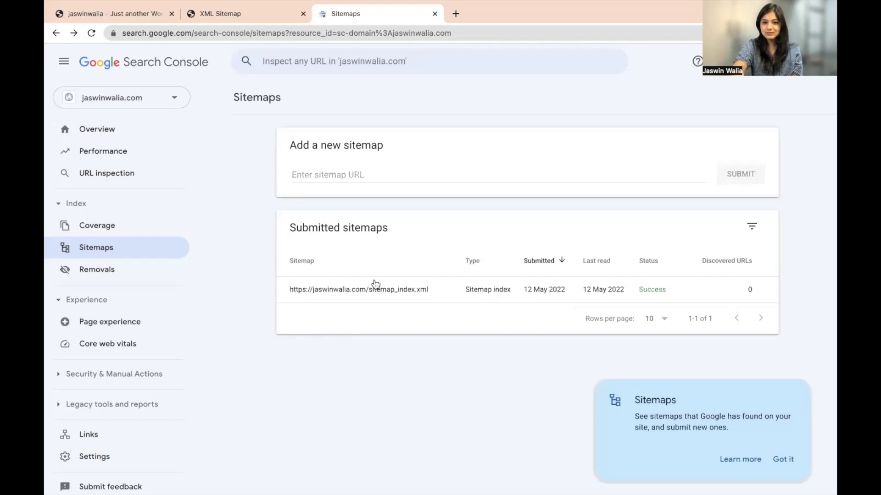